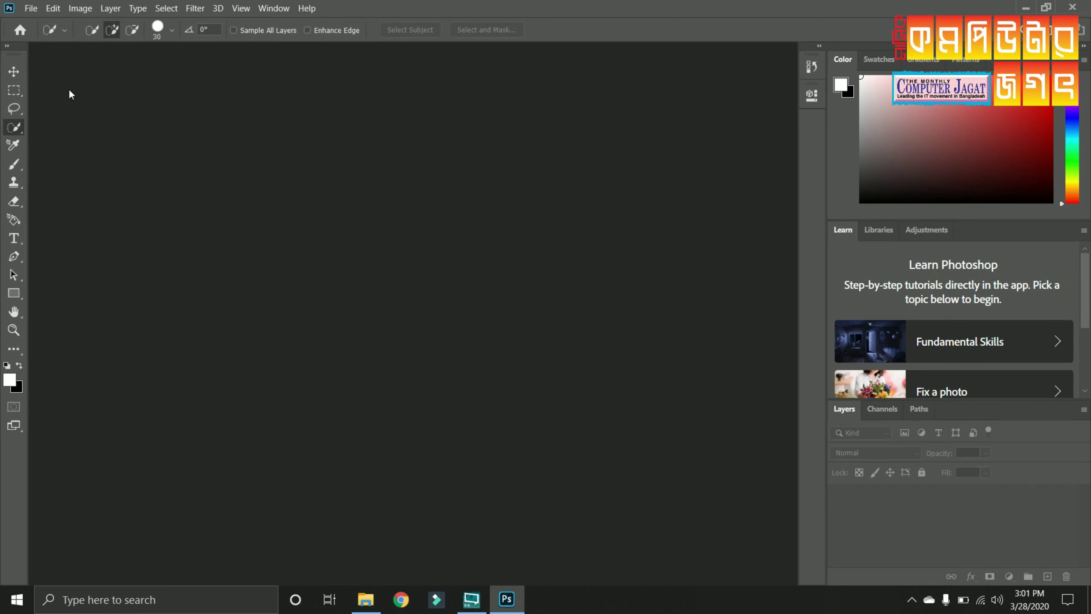
- Open the JPG image "photo-" from the Desktop folder
left_click(31, 8)
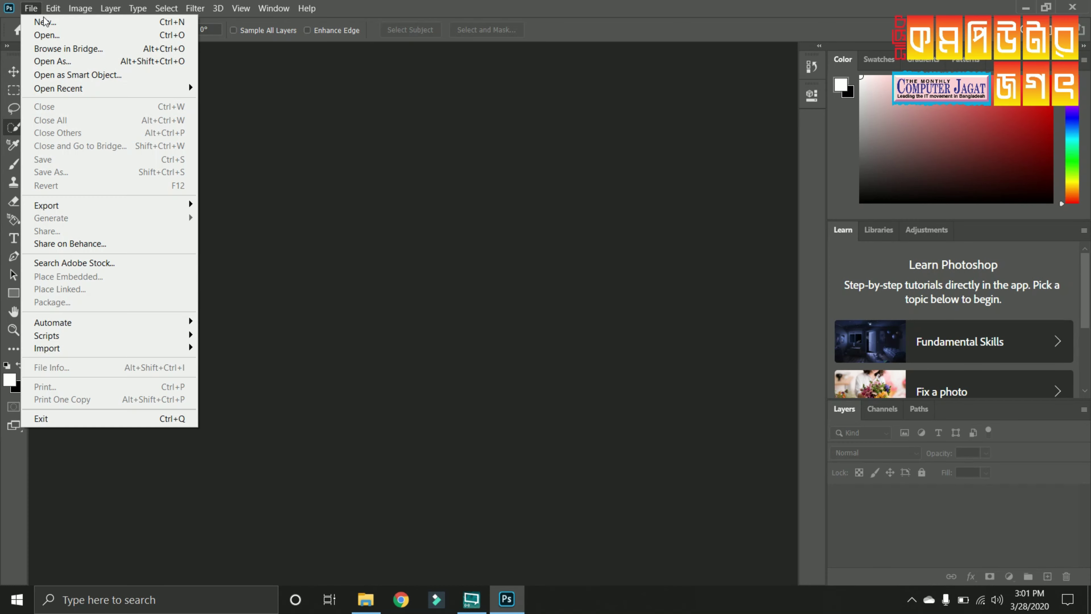
left_click(54, 36)
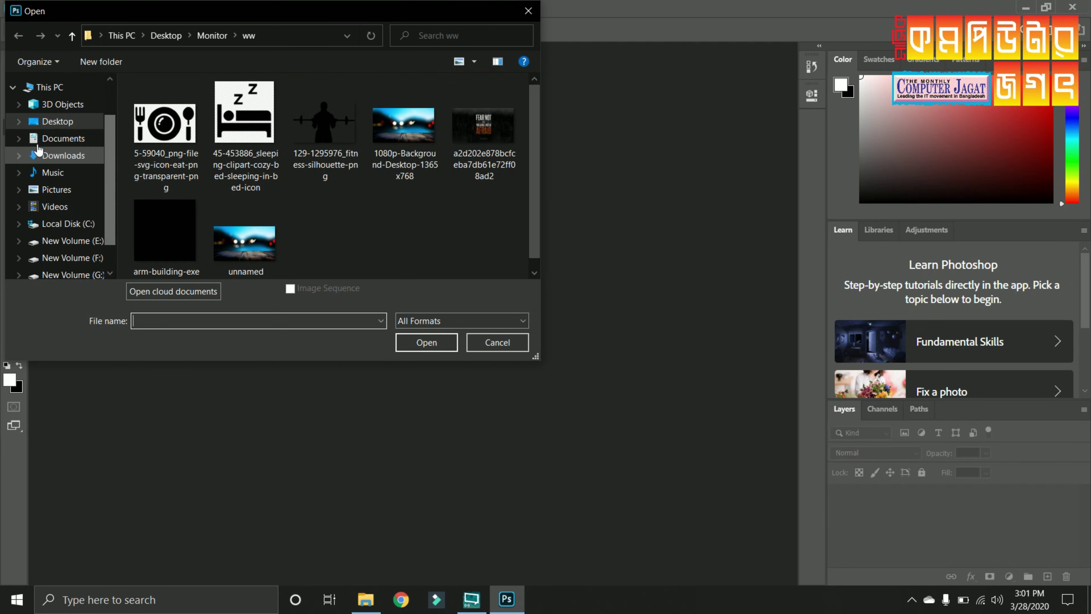
left_click(57, 121)
scroll(195, 183, "down", 2)
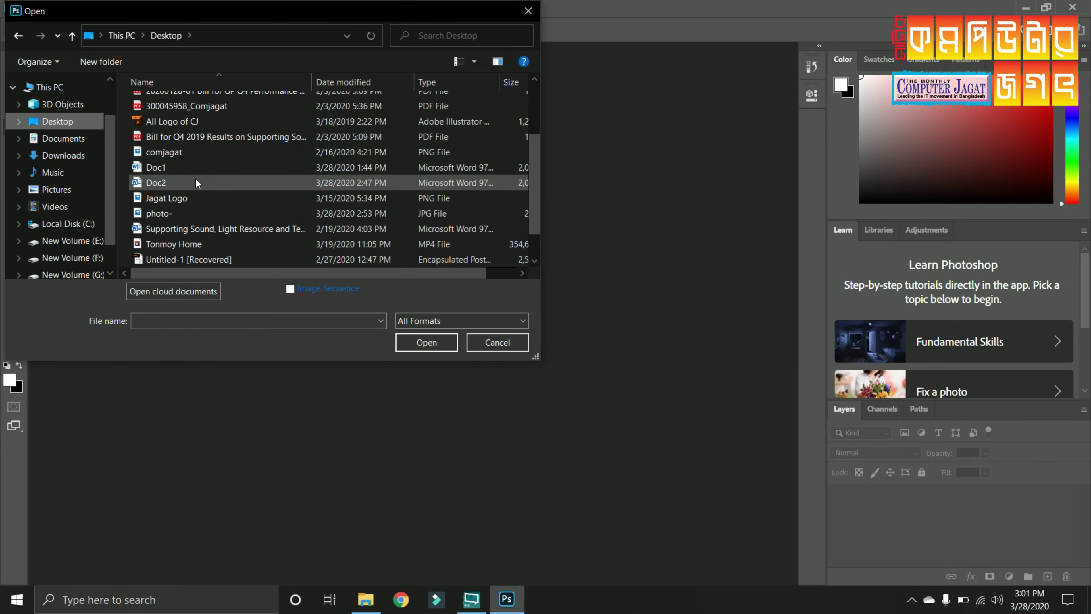
left_click(211, 218)
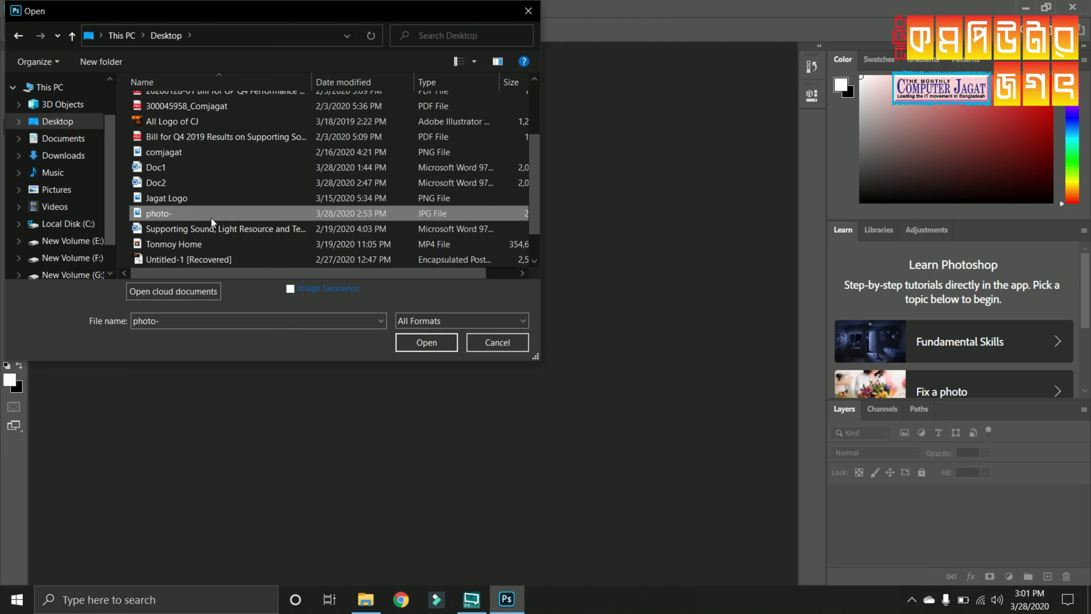
left_click(421, 343)
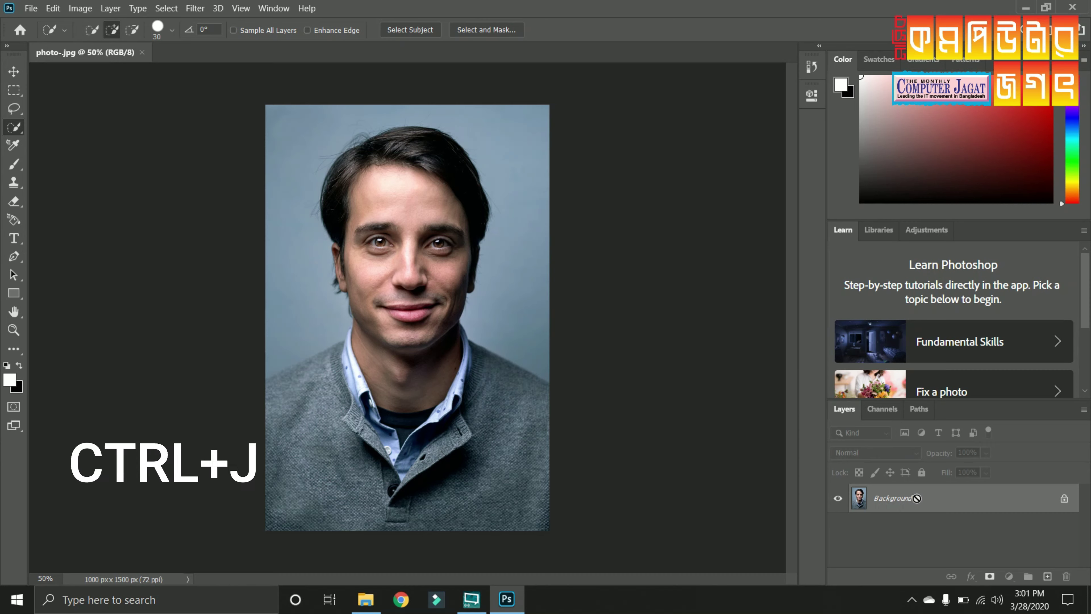
- Duplicate the Background layer, hide the original and keep the duplicate as the active layer
key("ctrl+j")
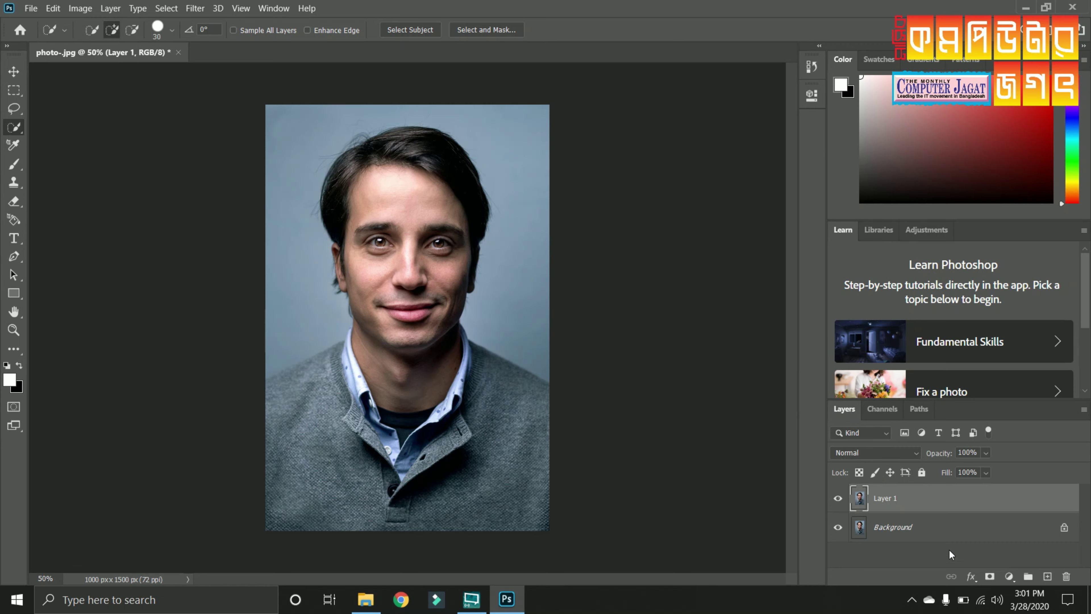
left_click(928, 536)
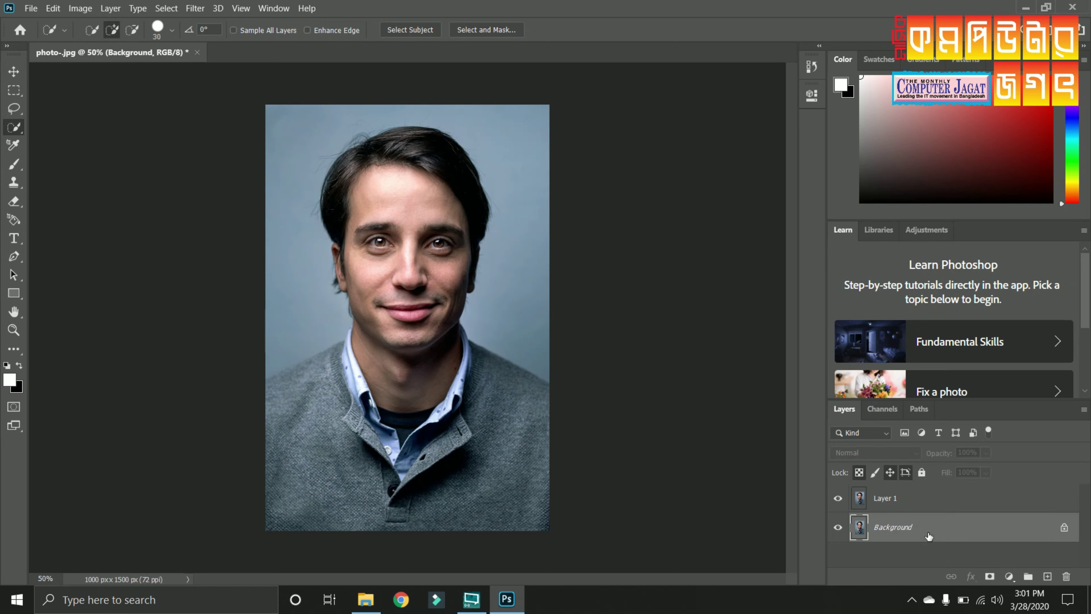
left_click(943, 507)
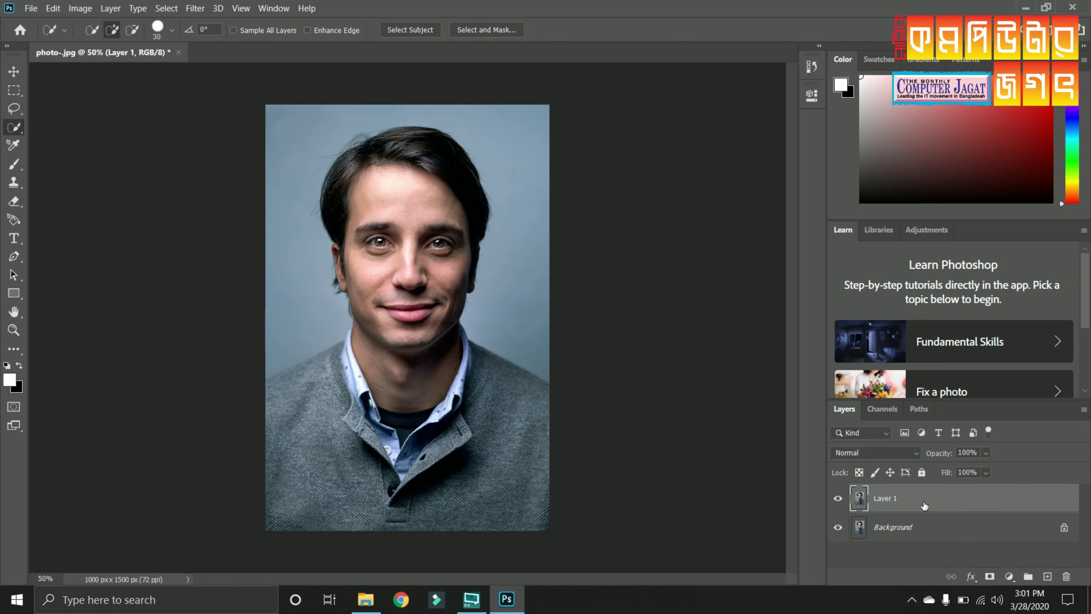
left_click(839, 529)
- Select the backdrop around the man with the Quick Selection Tool, subtracting his hair and shoulder from the selection
left_click(17, 129)
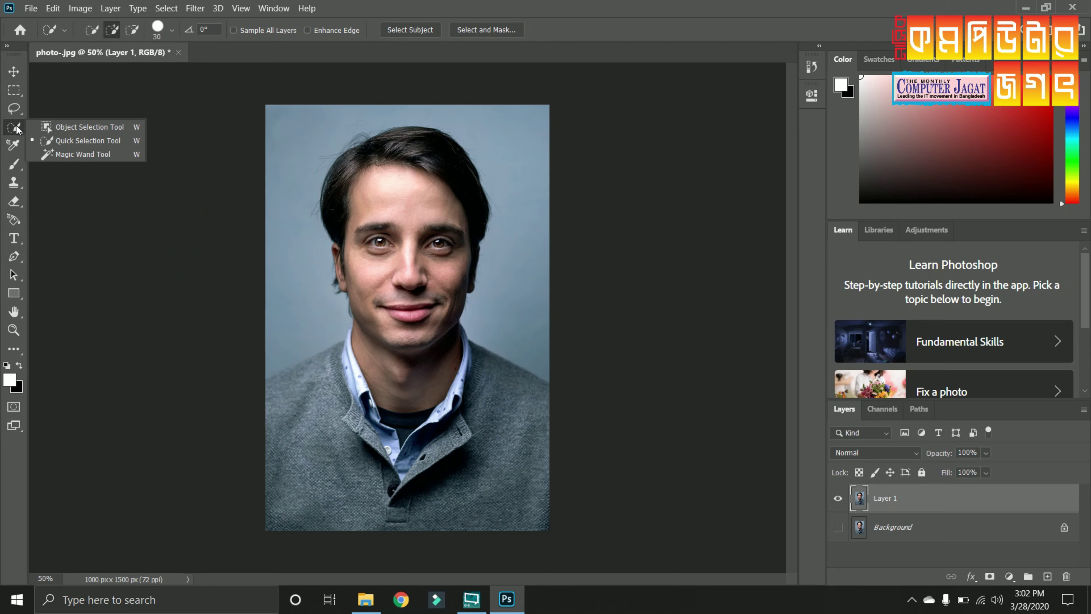
left_click(102, 147)
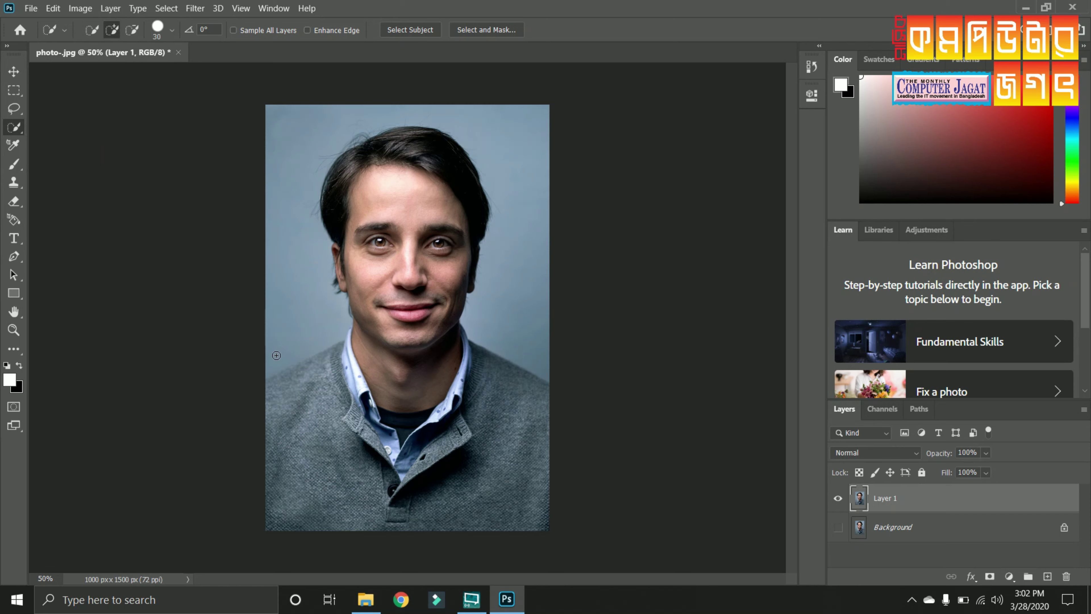
mouse_move(276, 356)
left_mouse_down()
mouse_move(322, 331)
mouse_move(328, 310)
mouse_move(315, 176)
mouse_move(323, 141)
mouse_move(386, 109)
mouse_move(419, 108)
mouse_move(462, 110)
mouse_move(506, 150)
left_mouse_up()
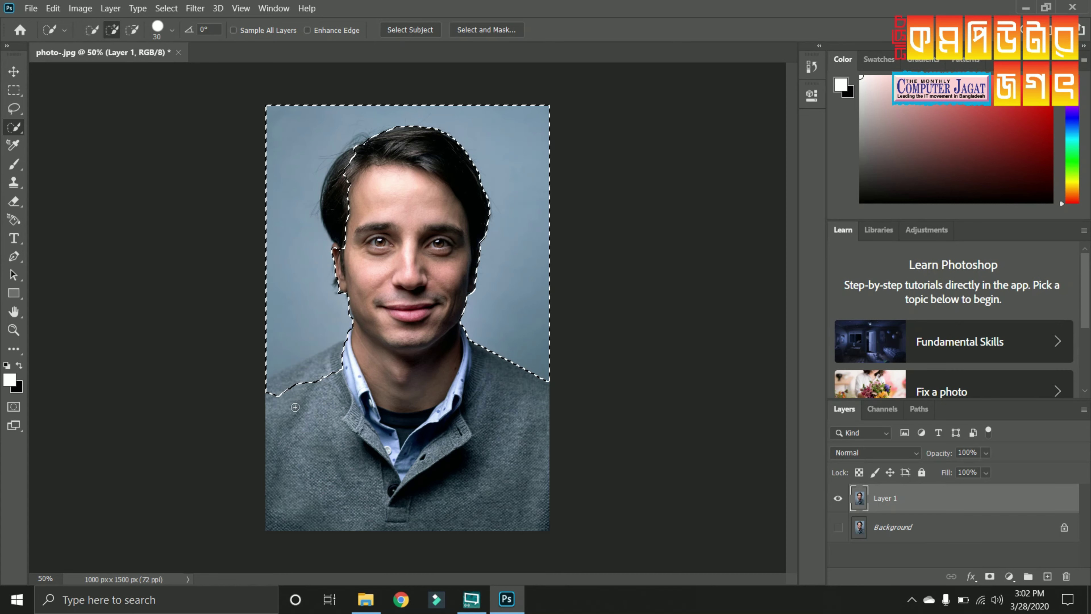
key("alt")
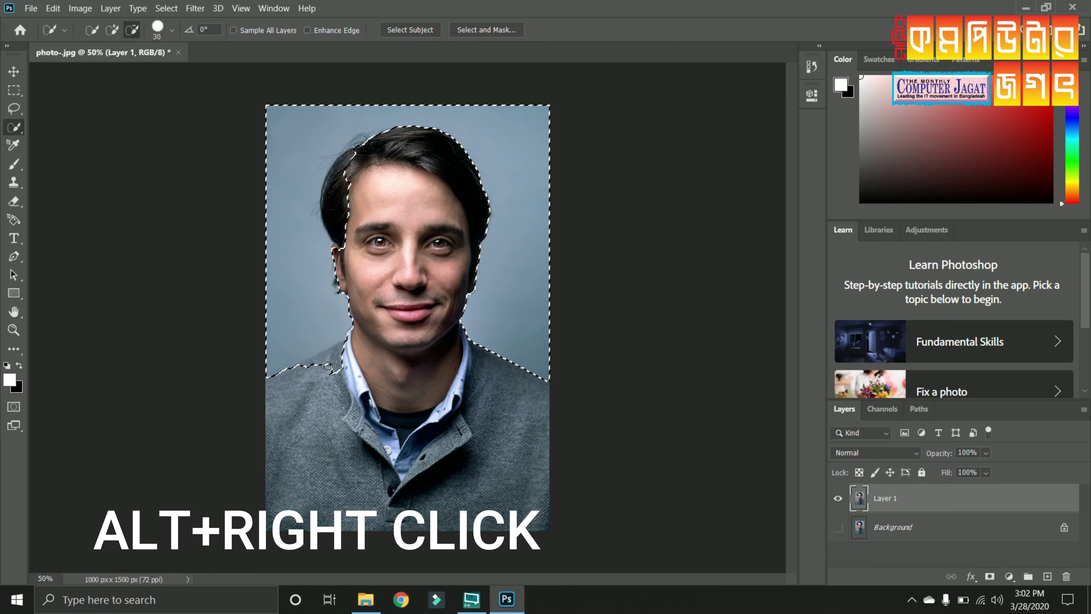
left_click_drag(328, 366, 345, 355)
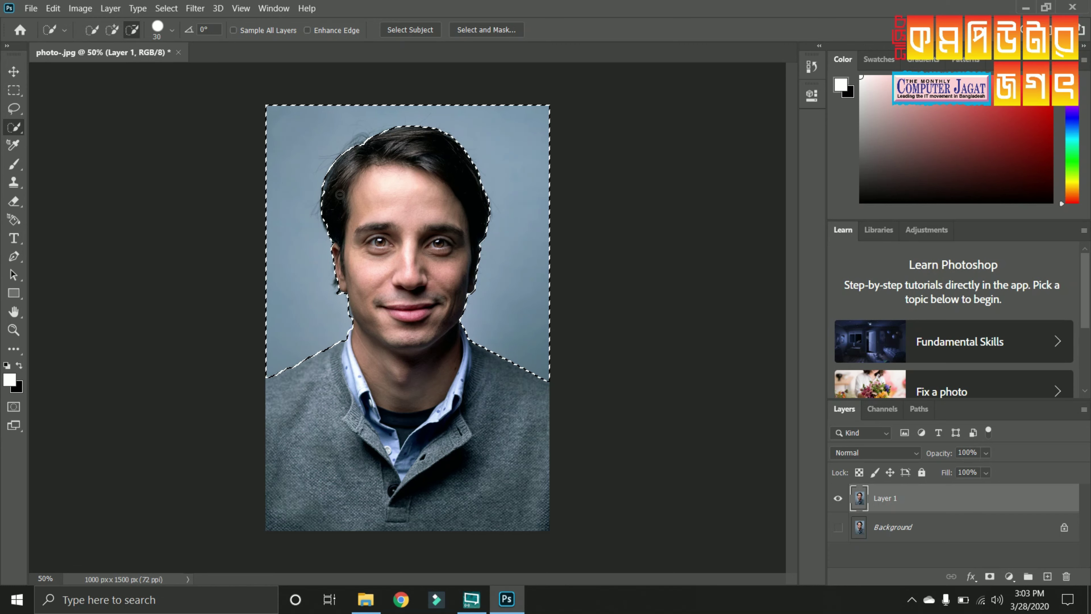
key("alt")
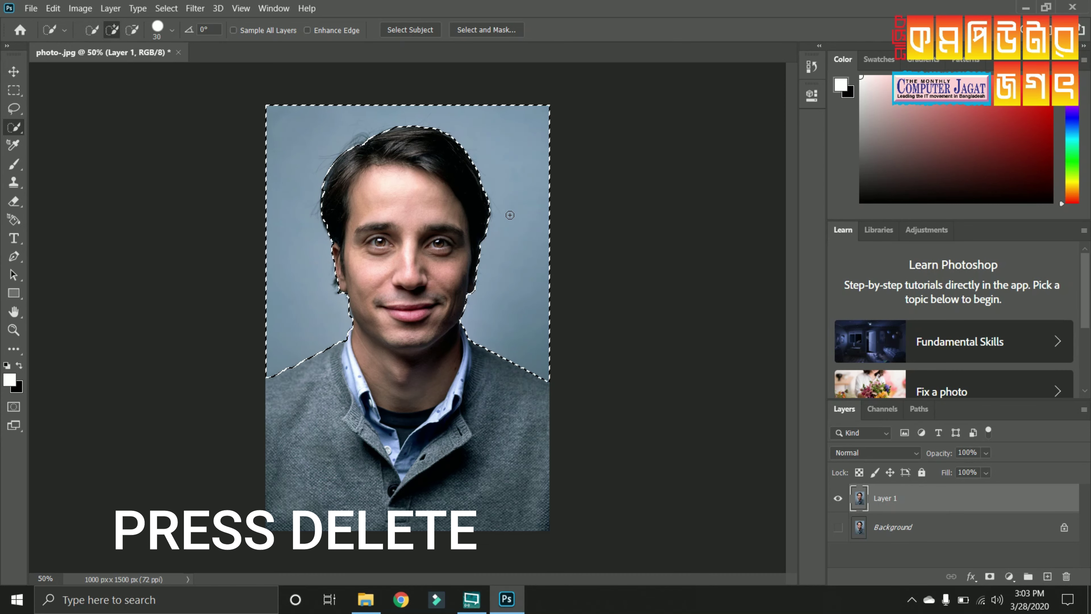
- Delete the selected backdrop from the duplicate layer, clear the selection and switch to the Move tool
key("Delete")
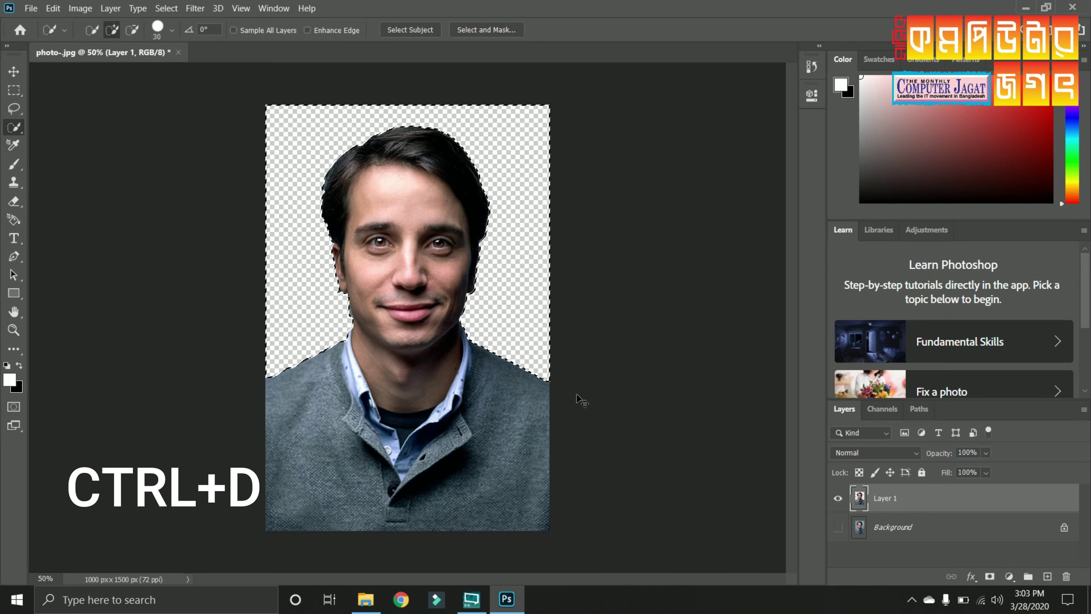
key("ctrl+d")
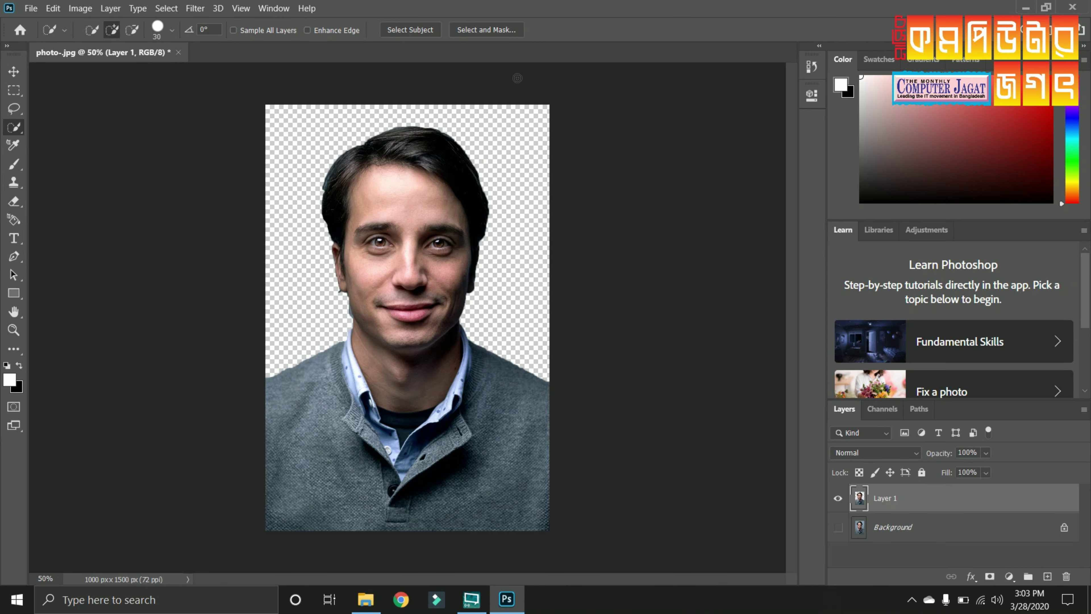
left_click(13, 73)
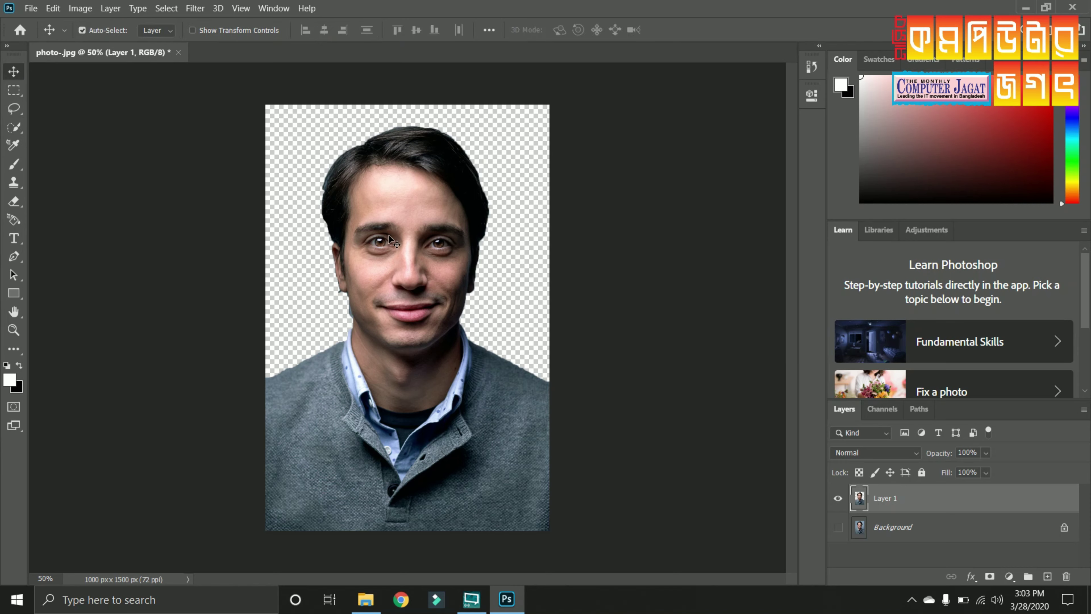
mouse_move(392, 242)
left_mouse_down()
mouse_move(406, 288)
mouse_move(400, 192)
mouse_move(405, 226)
mouse_move(392, 266)
mouse_move(402, 232)
mouse_move(390, 245)
left_mouse_up()
- Save the cut-out on the computer's Desktop in PNG format as "photo-PNG", accepting the default PNG format options
left_click(29, 9)
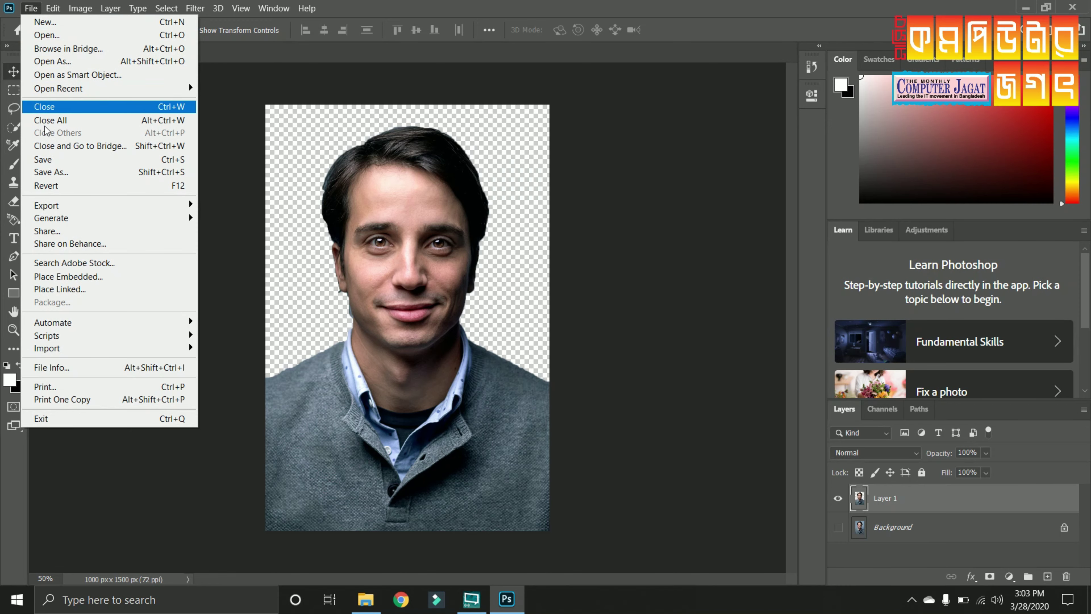
left_click(51, 172)
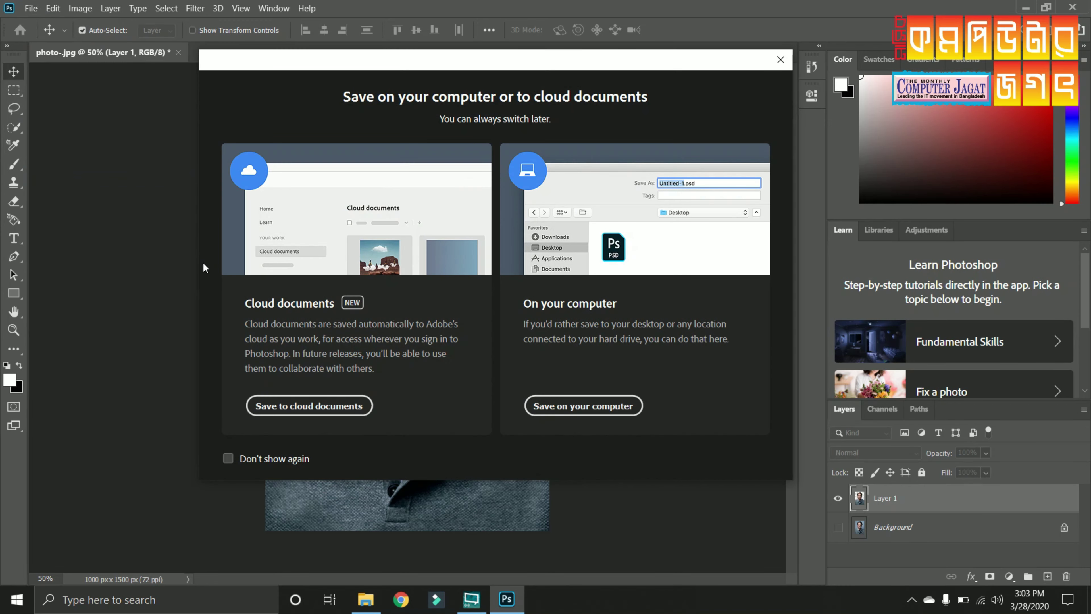
left_click(583, 413)
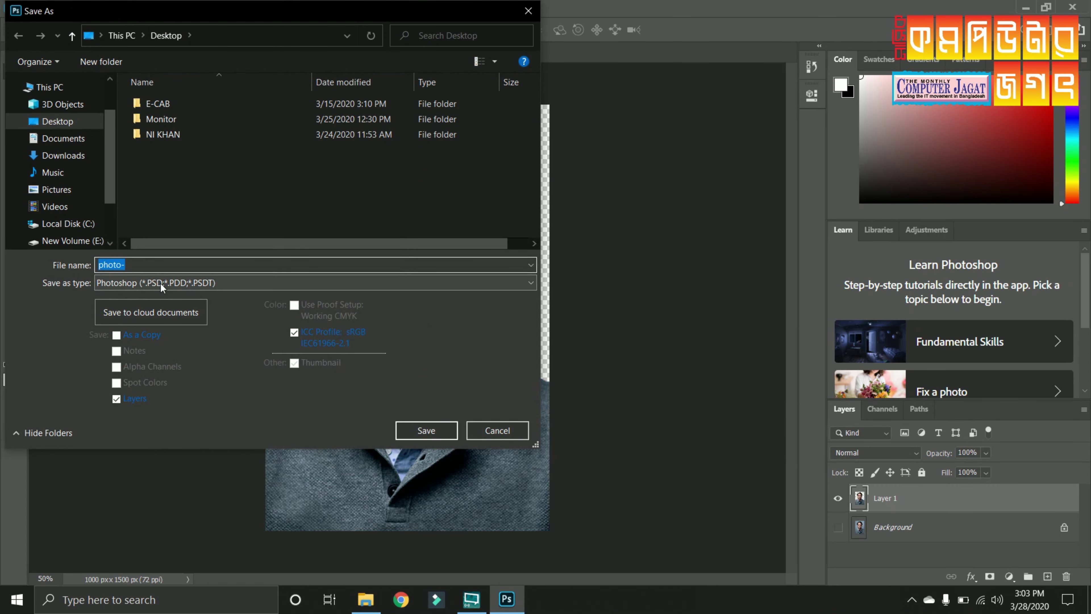
left_click(160, 283)
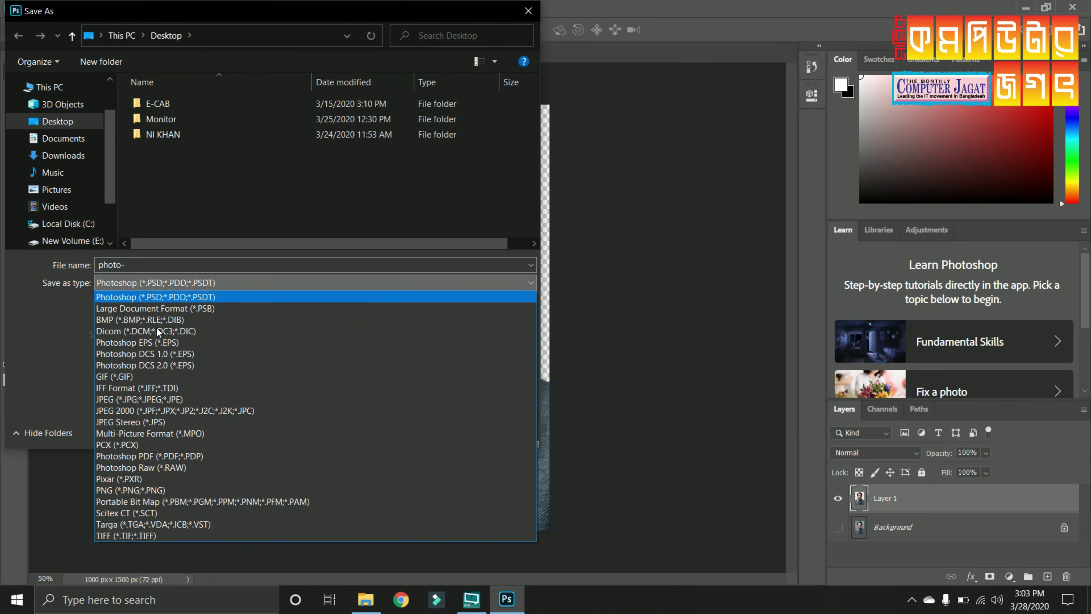
left_click(157, 491)
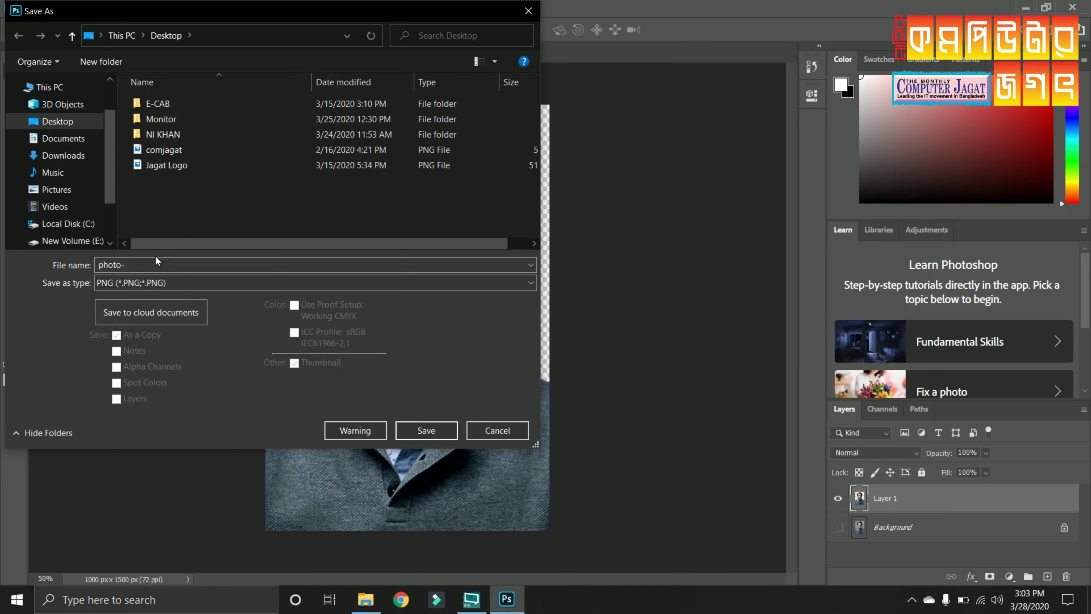
left_click(158, 265)
left_click(159, 266)
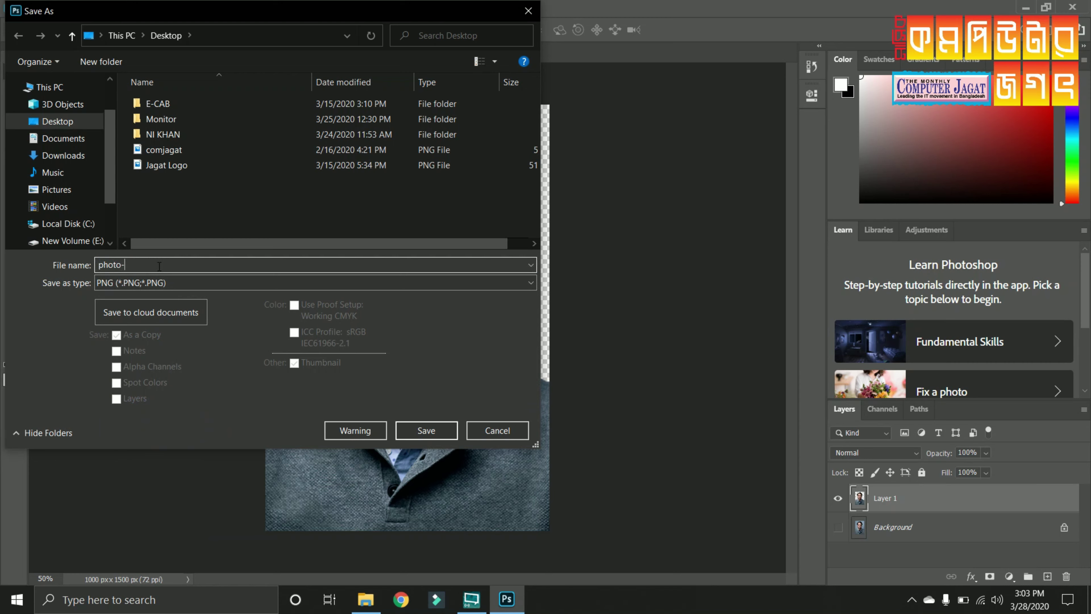
type("PNG")
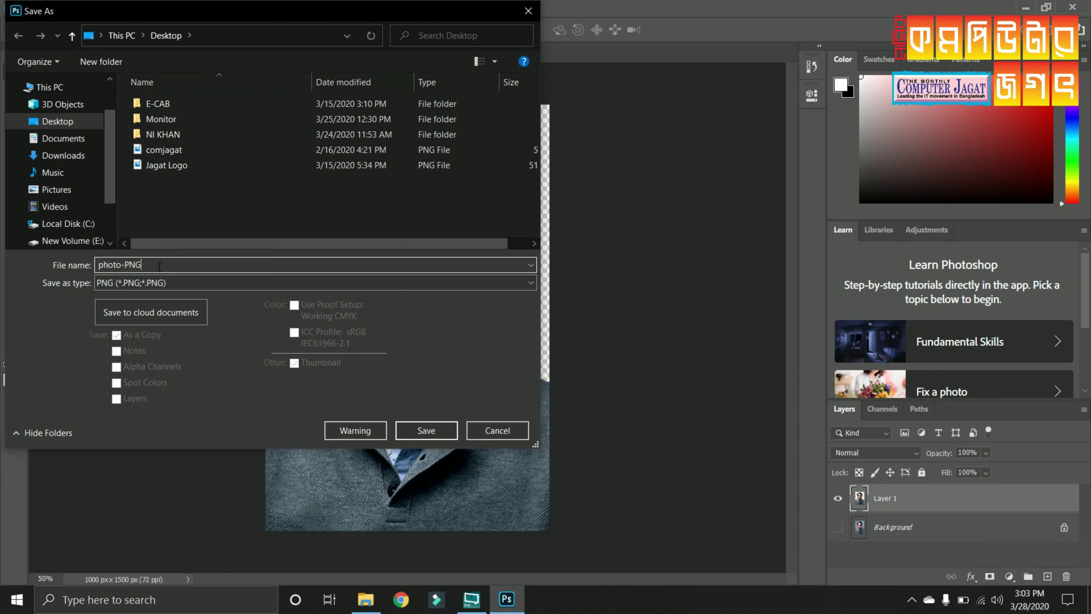
left_click(434, 433)
left_click(623, 173)
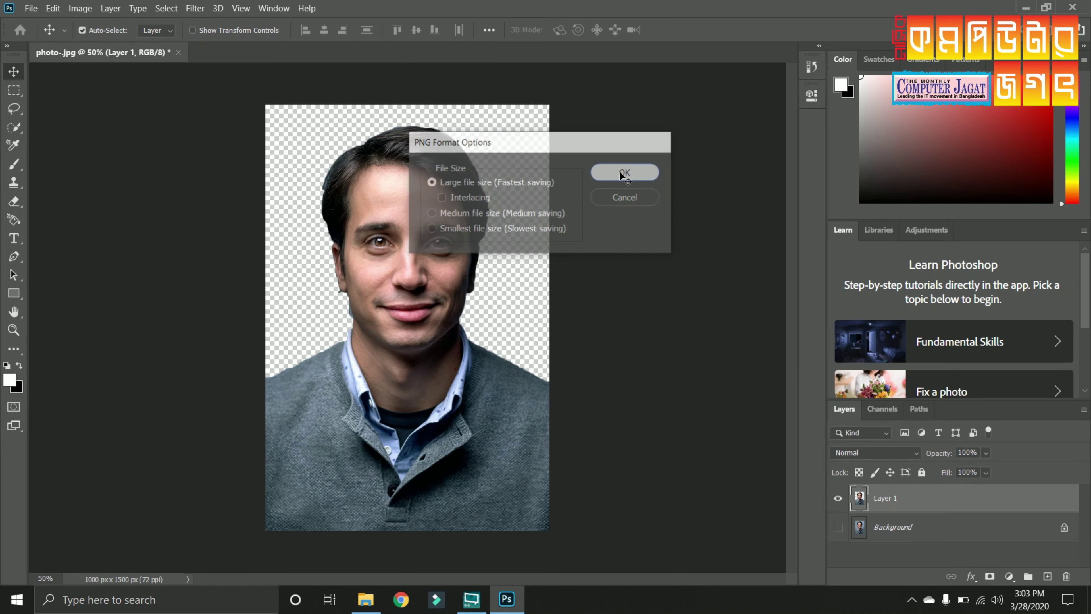